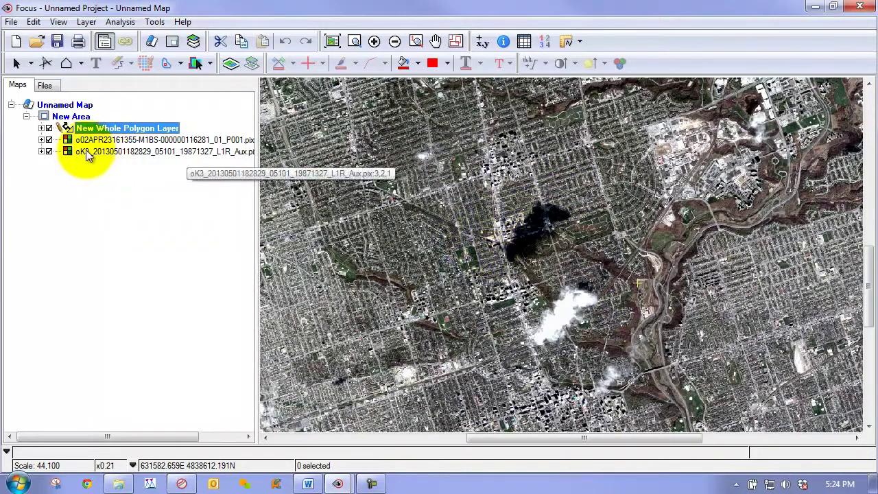
# Step: Hide and re-show the cloudy o02APR layer to compare it with the oK3 image beneath
pyautogui.click(103, 140)
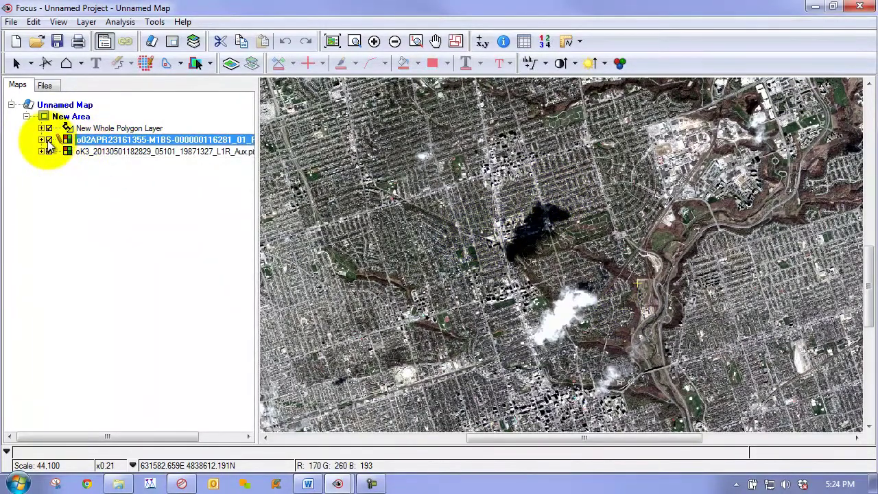
pyautogui.click(49, 140)
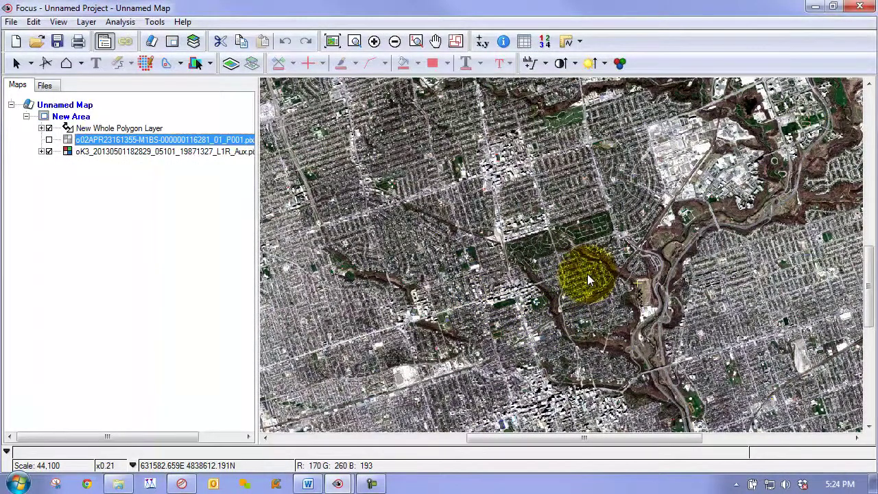
pyautogui.click(49, 140)
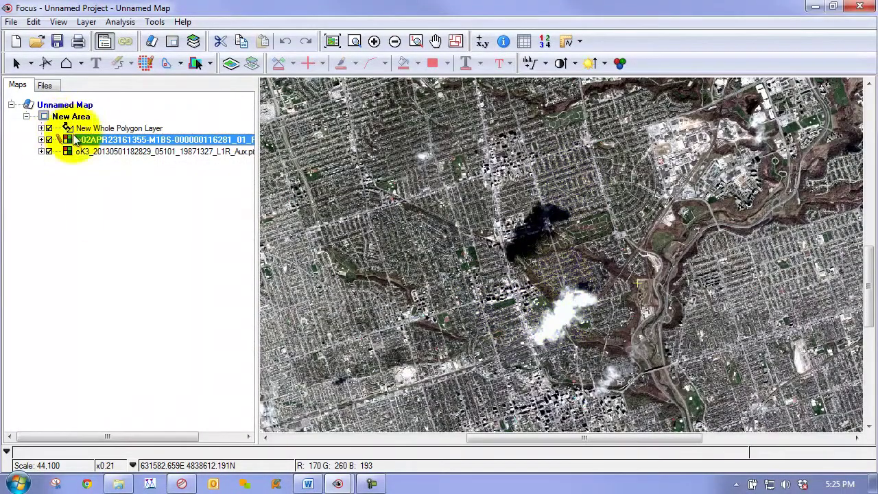
pyautogui.click(154, 22)
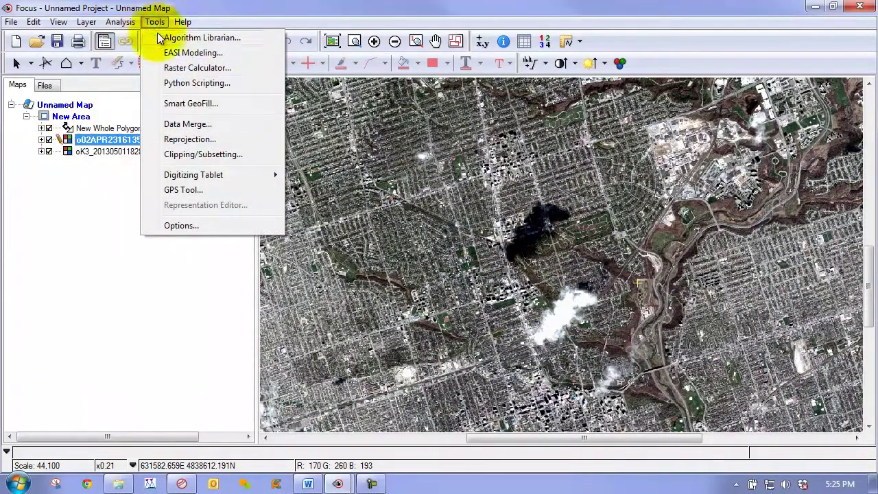
# Step: Set up Smart GeoFill with oK3 as source and o02APR as destination, then select New Whole Polygon Layer
pyautogui.click(185, 103)
pyautogui.moveTo(373, 39); pyautogui.dragTo(83, 97)
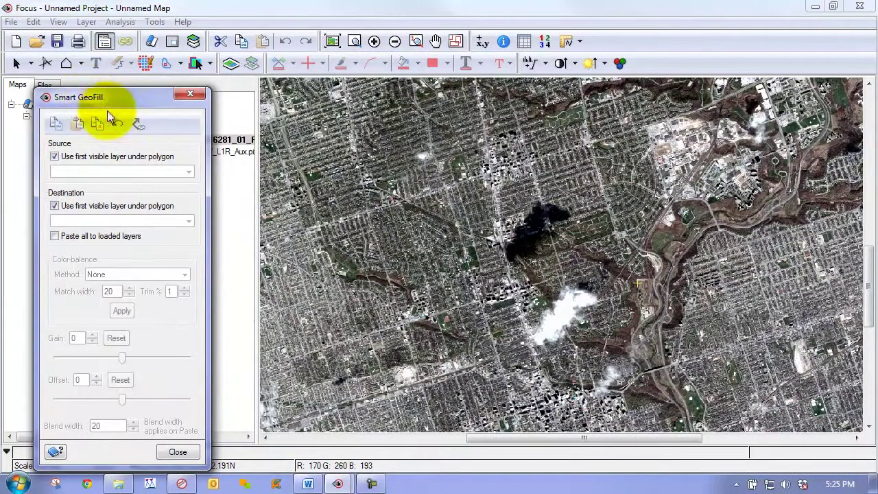
pyautogui.click(55, 157)
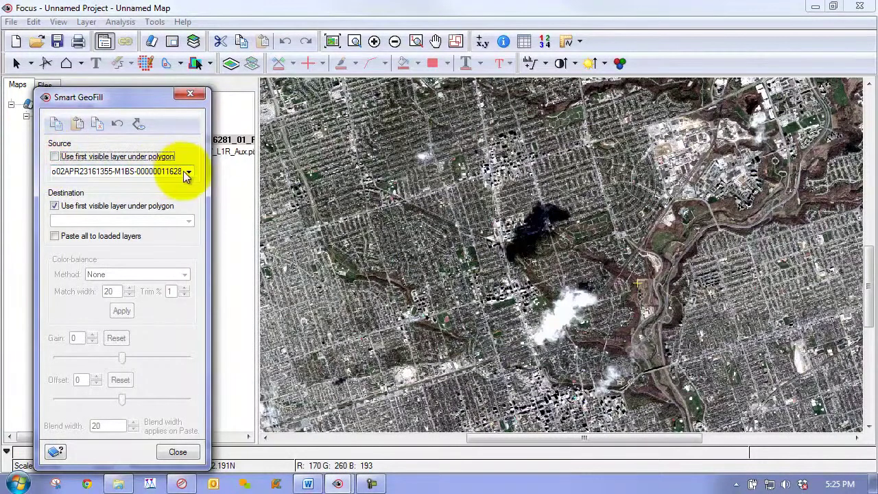
pyautogui.click(188, 175)
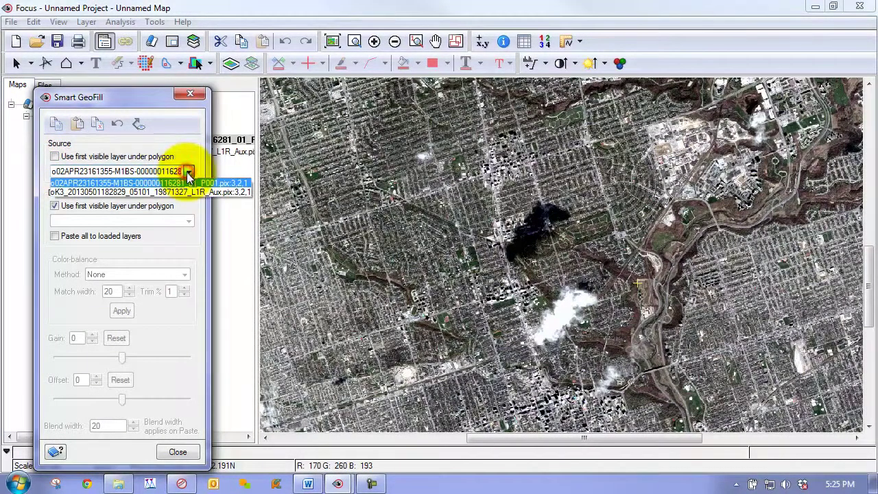
pyautogui.click(174, 194)
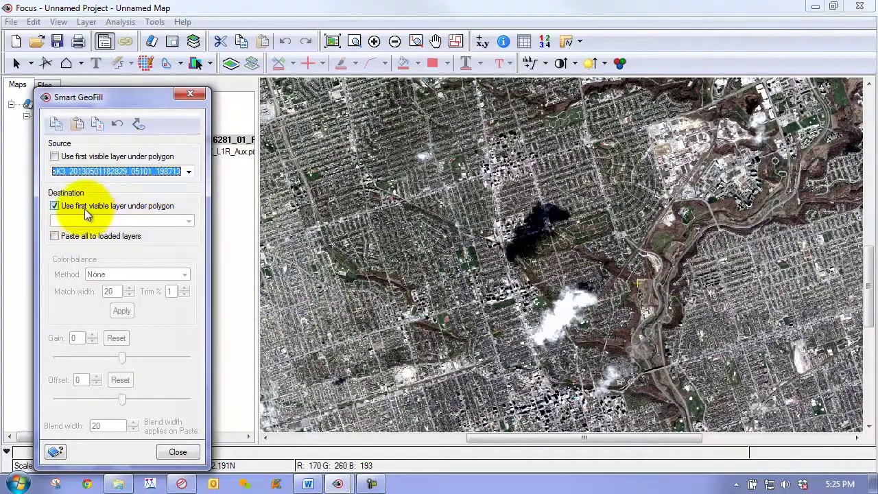
pyautogui.click(55, 206)
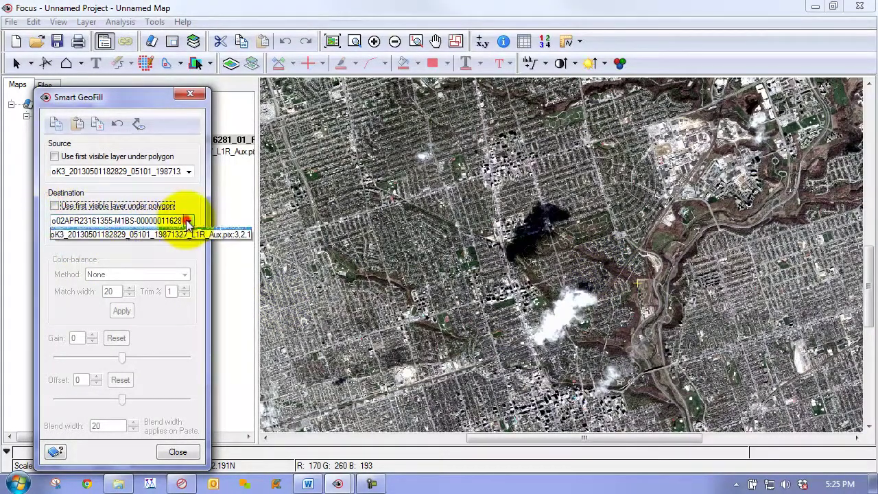
pyautogui.click(130, 229)
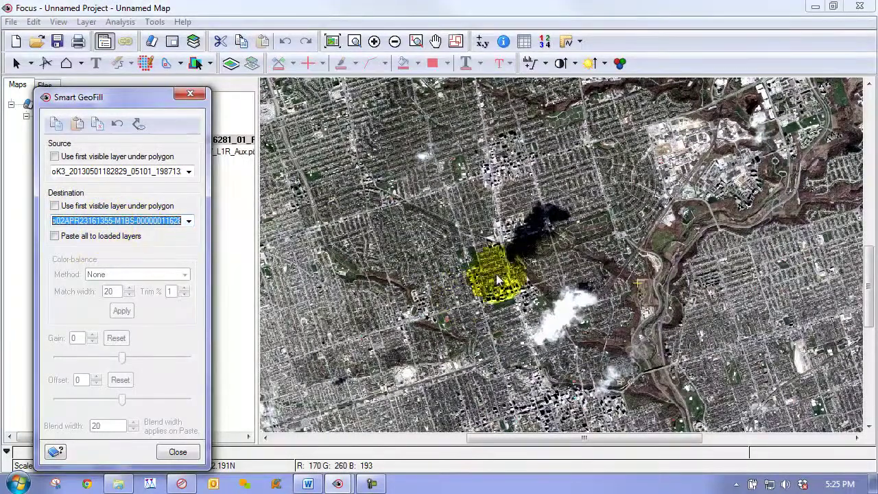
pyautogui.moveTo(103, 102)
pyautogui.mouseDown()
pyautogui.moveTo(101, 185)
pyautogui.moveTo(116, 105)
pyautogui.mouseUp()
pyautogui.click(85, 128)
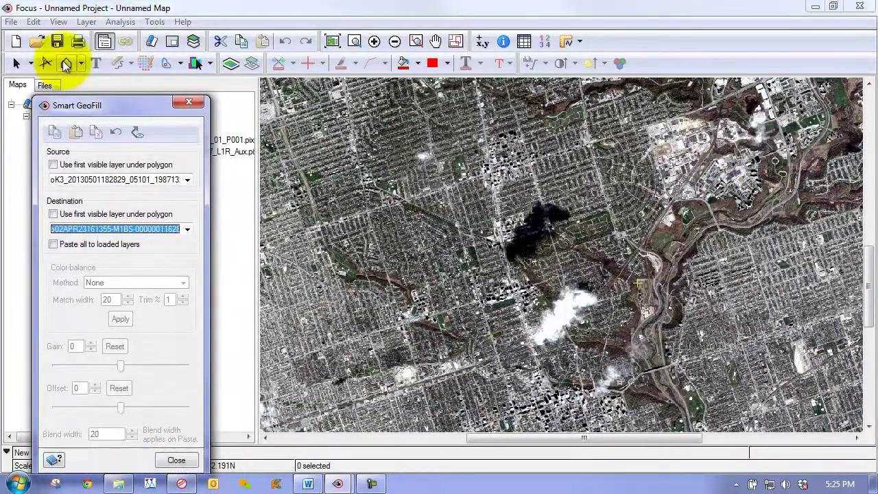
# Step: Draw a closed polygon around the cloud and its dark shadow
pyautogui.click(66, 64)
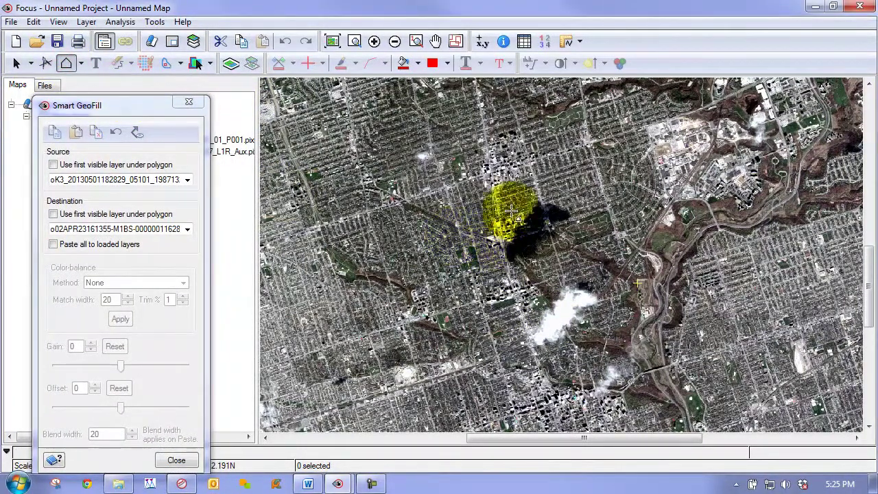
pyautogui.click(552, 371)
pyautogui.click(522, 360)
pyautogui.click(480, 256)
pyautogui.doubleClick(485, 207)
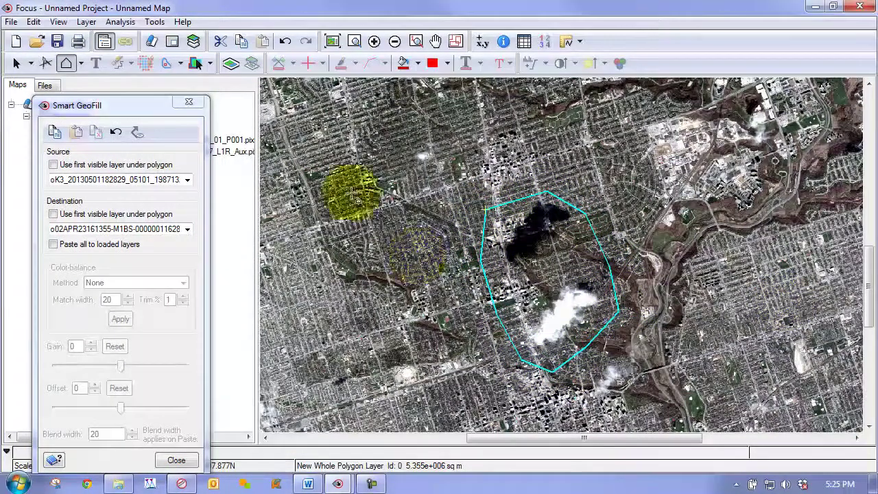
# Step: Copy the oK3 imagery inside the polygon, filling it with a white patch
pyautogui.click(112, 109)
pyautogui.moveTo(112, 109); pyautogui.dragTo(107, 101)
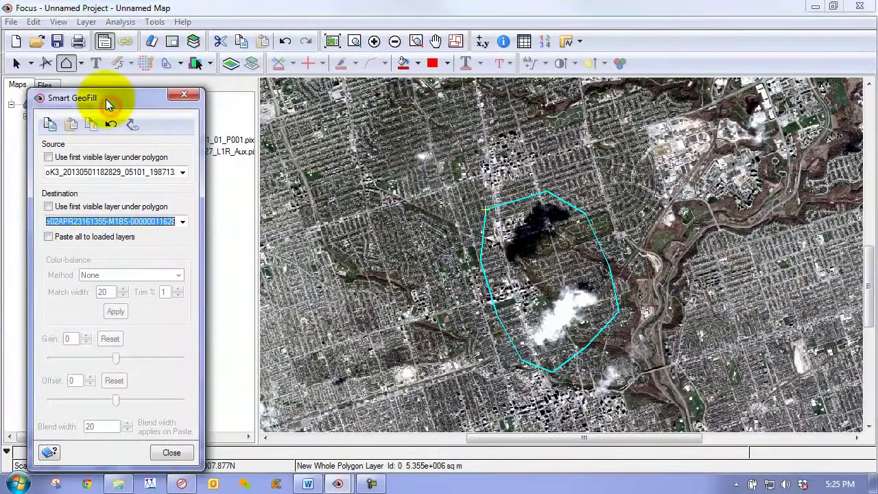
pyautogui.click(49, 127)
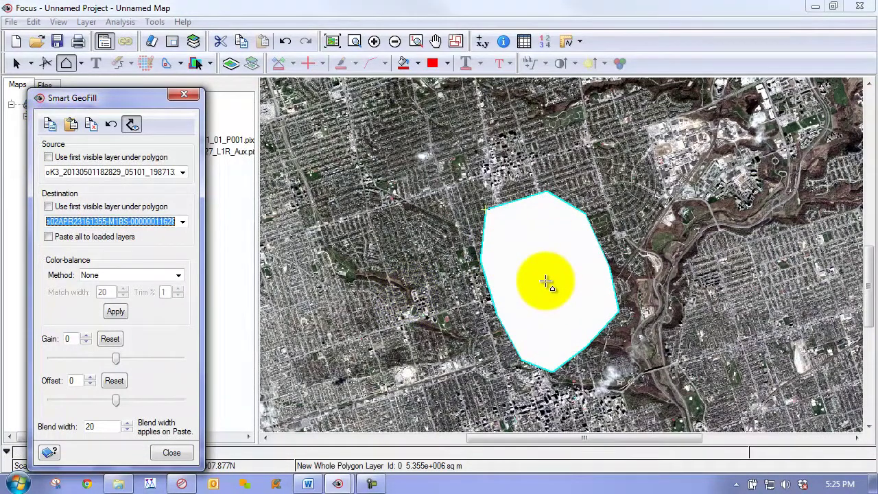
pyautogui.moveTo(121, 98); pyautogui.dragTo(121, 149)
# Step: Display the histograms for both the o02APR and oK3 layers side by side
pyautogui.click(121, 139)
pyautogui.rightClick(122, 140)
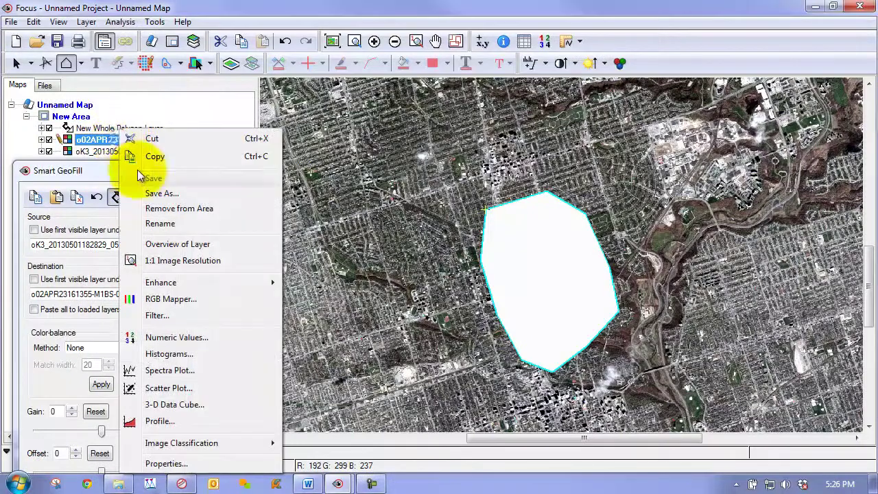
pyautogui.click(179, 356)
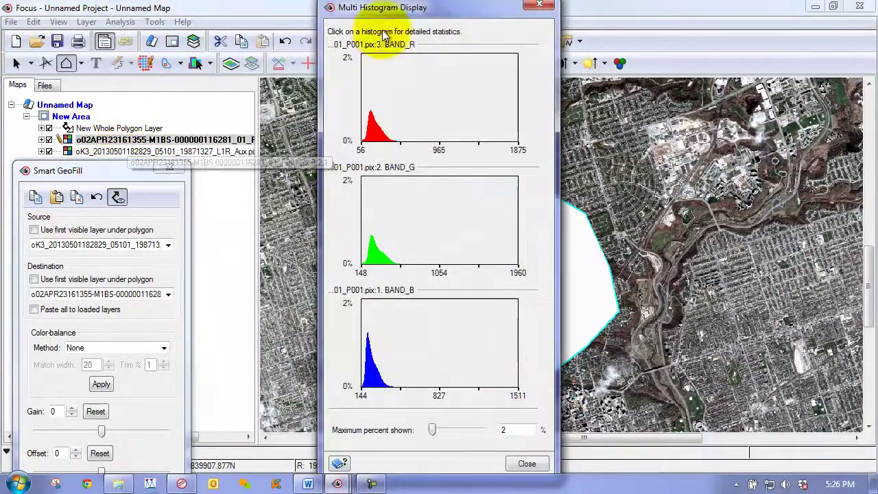
pyautogui.moveTo(437, 10); pyautogui.dragTo(578, 43)
pyautogui.click(396, 7)
pyautogui.rightClick(123, 151)
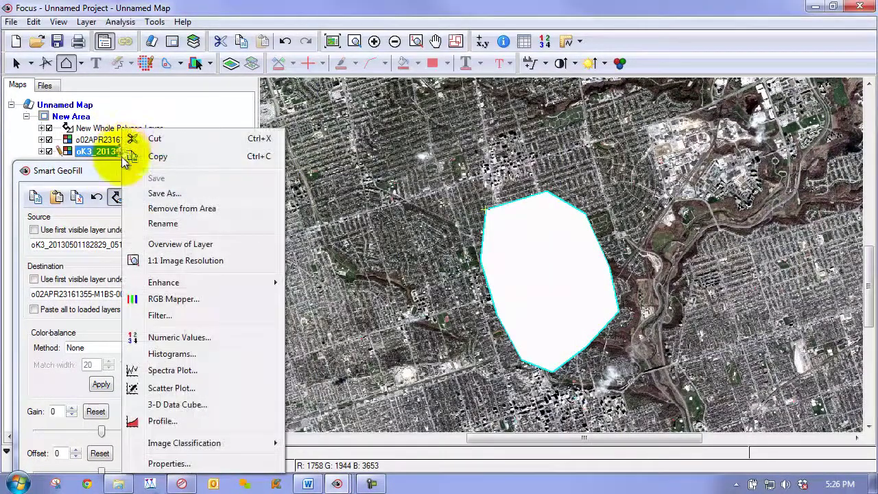
pyautogui.click(172, 354)
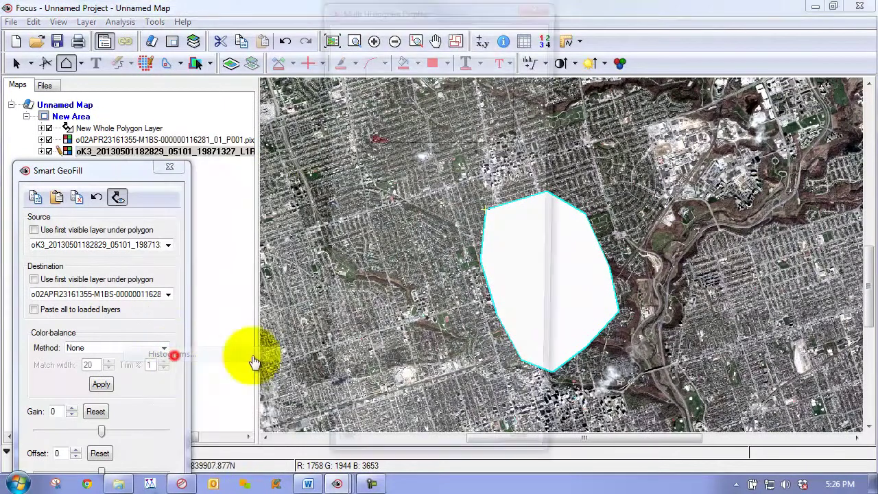
pyautogui.moveTo(456, 19); pyautogui.dragTo(202, 27)
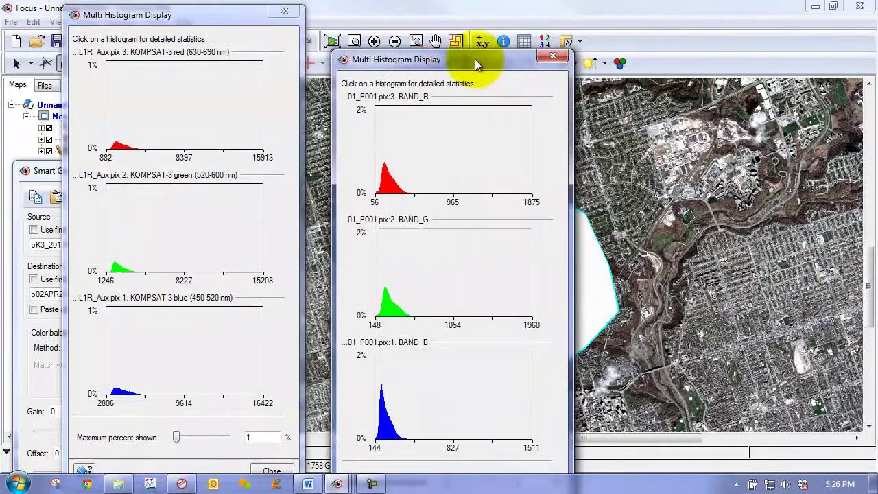
pyautogui.moveTo(464, 23); pyautogui.dragTo(617, 20)
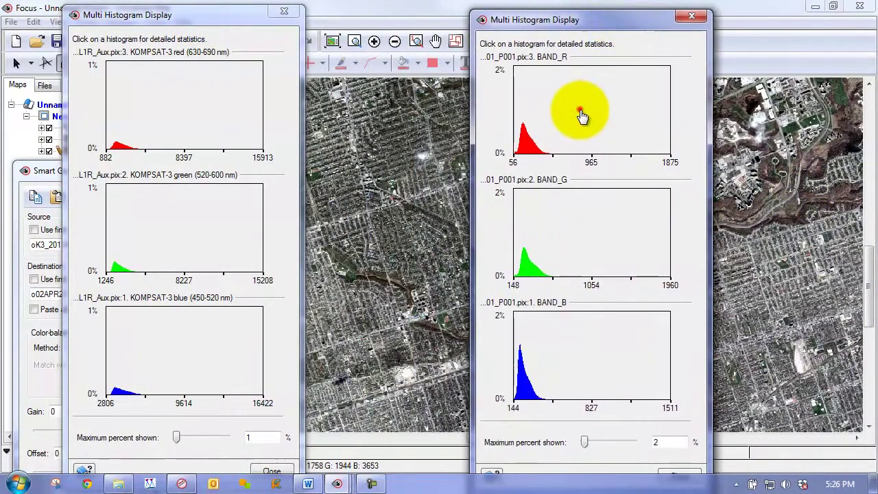
# Step: Open detailed red-band statistics for both images and arrange them side by side
pyautogui.click(582, 112)
pyautogui.click(168, 105)
pyautogui.moveTo(358, 5); pyautogui.dragTo(496, 35)
pyautogui.moveTo(407, 16); pyautogui.dragTo(239, 22)
pyautogui.moveTo(627, 33); pyautogui.dragTo(601, 20)
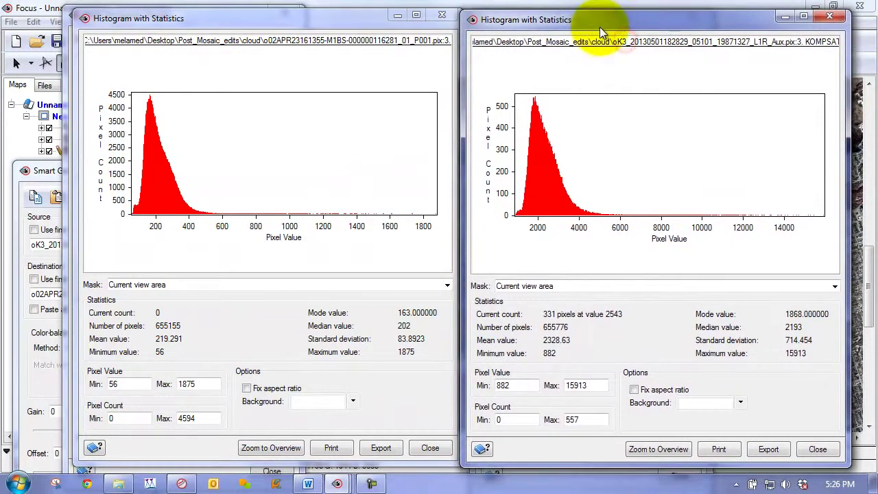
# Step: Read pixel counts at several values along the left histogram, including near 580
pyautogui.click(132, 212)
pyautogui.click(254, 211)
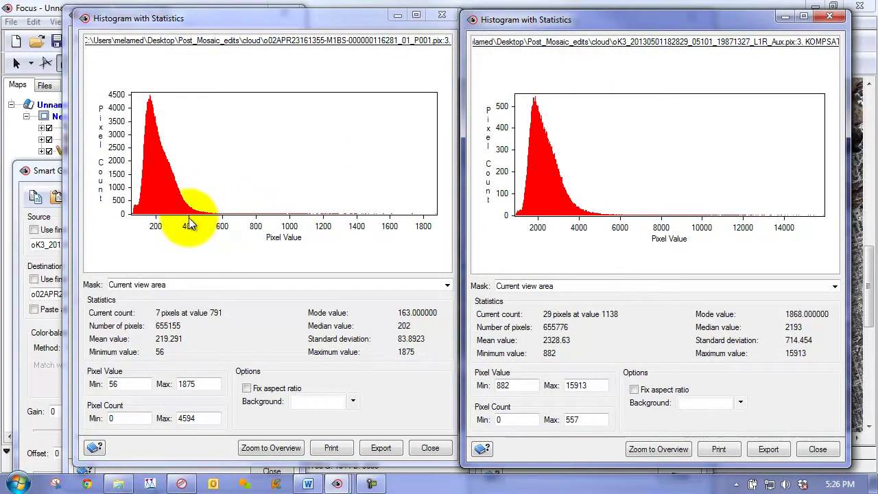
pyautogui.click(204, 221)
pyautogui.click(186, 222)
pyautogui.click(220, 199)
pyautogui.click(153, 216)
pyautogui.click(134, 221)
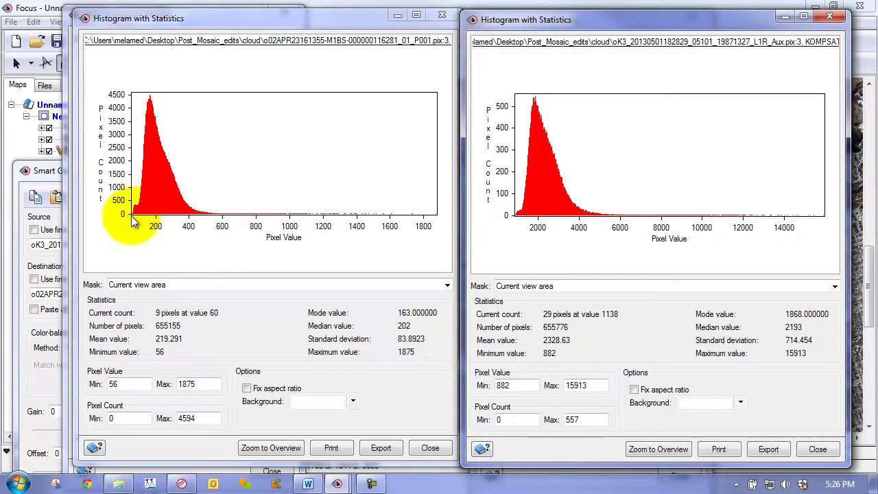
pyautogui.click(221, 221)
# Step: Read pixel counts at several values along the right histogram
pyautogui.click(223, 220)
pyautogui.click(529, 214)
pyautogui.click(515, 214)
pyautogui.click(514, 215)
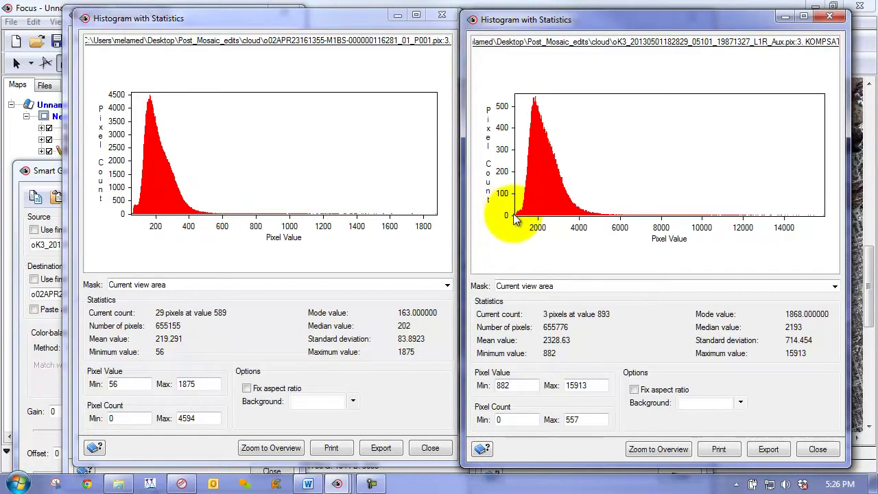
pyautogui.click(590, 217)
pyautogui.click(526, 216)
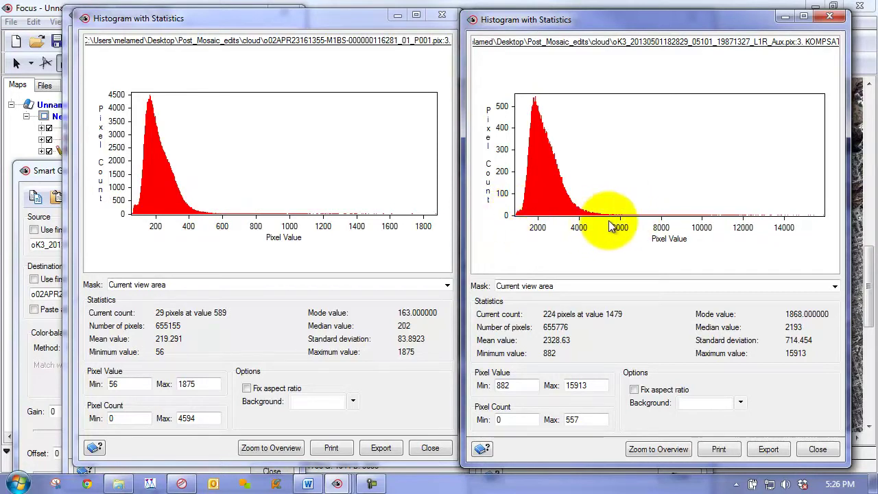
pyautogui.click(519, 217)
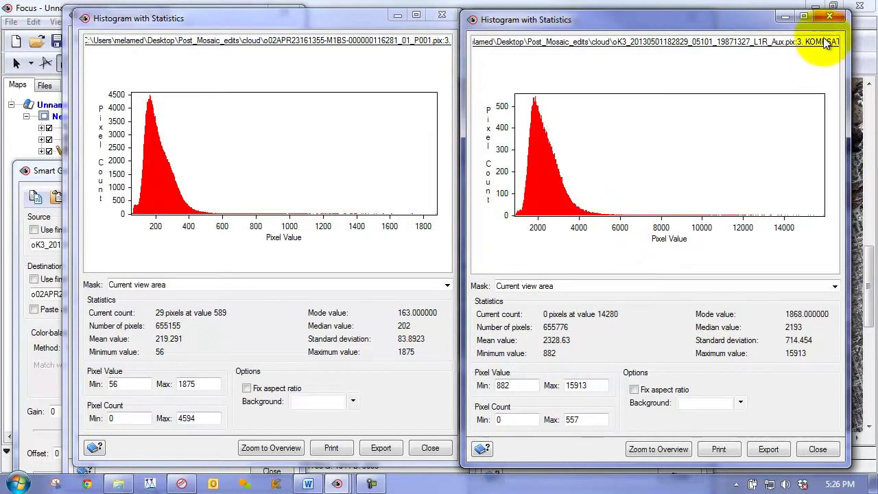
# Step: Close both Histogram with Statistics windows and both Multi Histogram Display windows
pyautogui.click(830, 15)
pyautogui.click(442, 14)
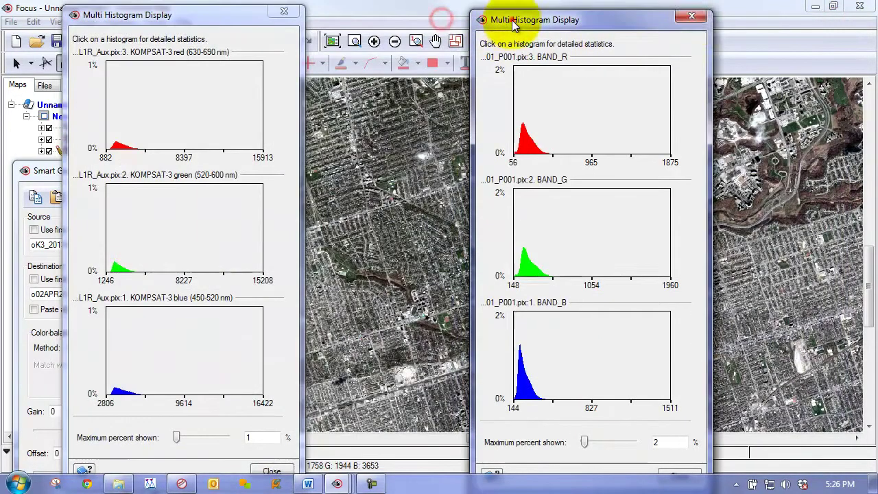
pyautogui.click(692, 15)
pyautogui.click(284, 11)
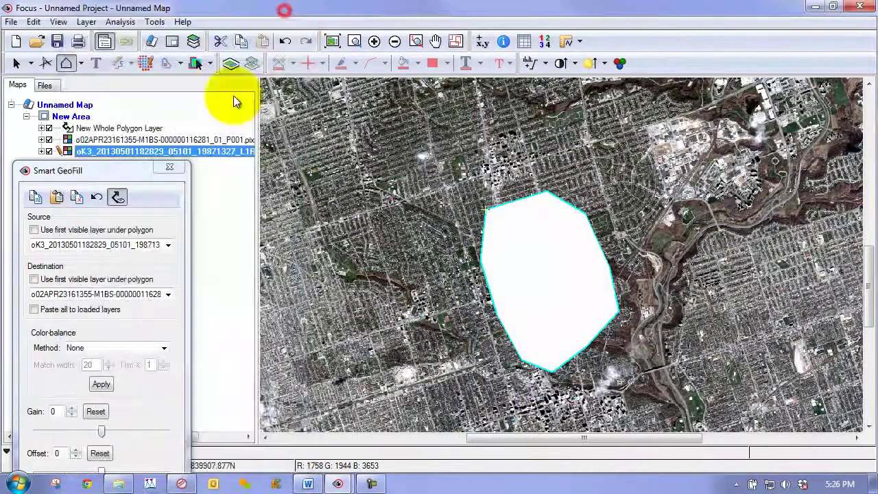
# Step: Apply Histogram trim colour balancing with match width 100 and 3% trim
pyautogui.moveTo(108, 171); pyautogui.dragTo(131, 54)
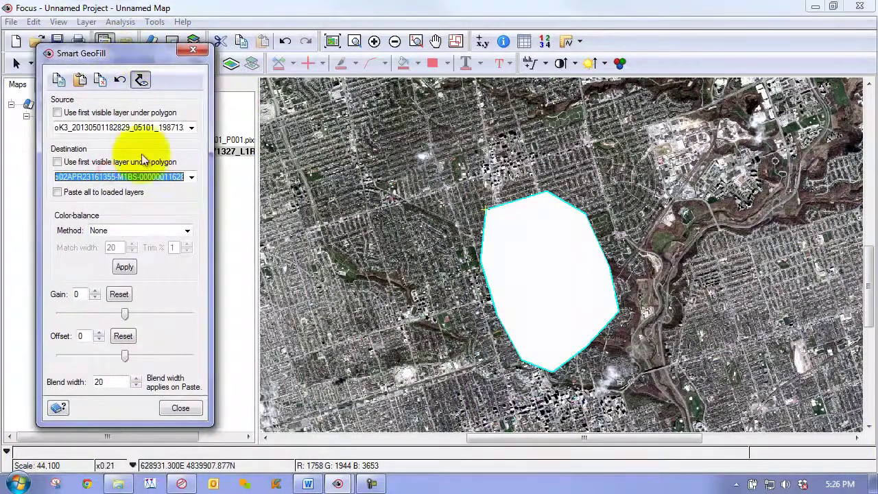
pyautogui.click(187, 233)
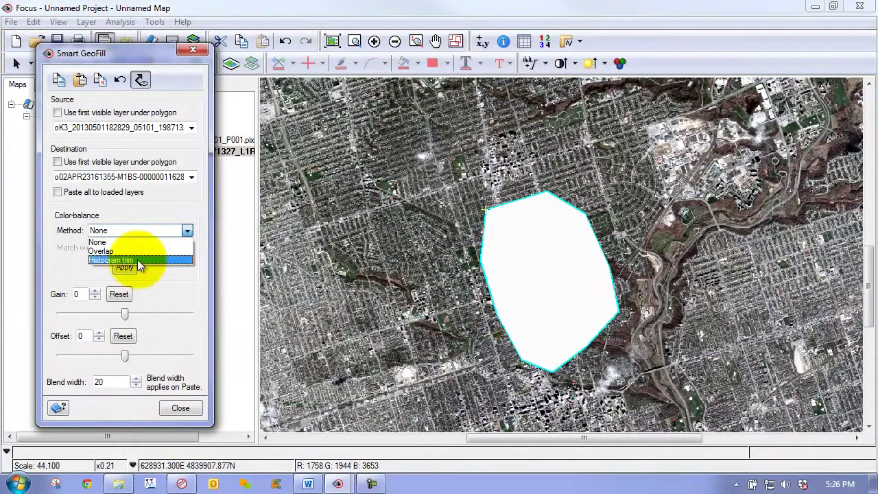
pyautogui.click(124, 260)
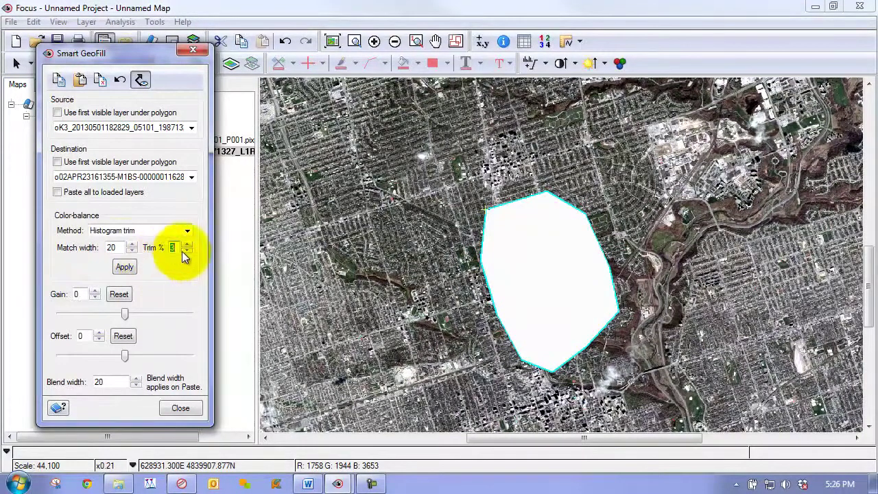
pyautogui.doubleClick(116, 248)
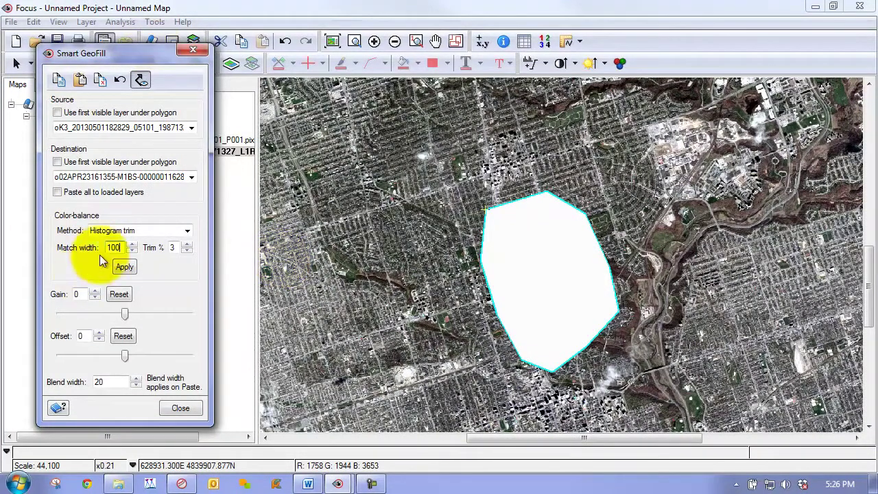
pyautogui.click(128, 268)
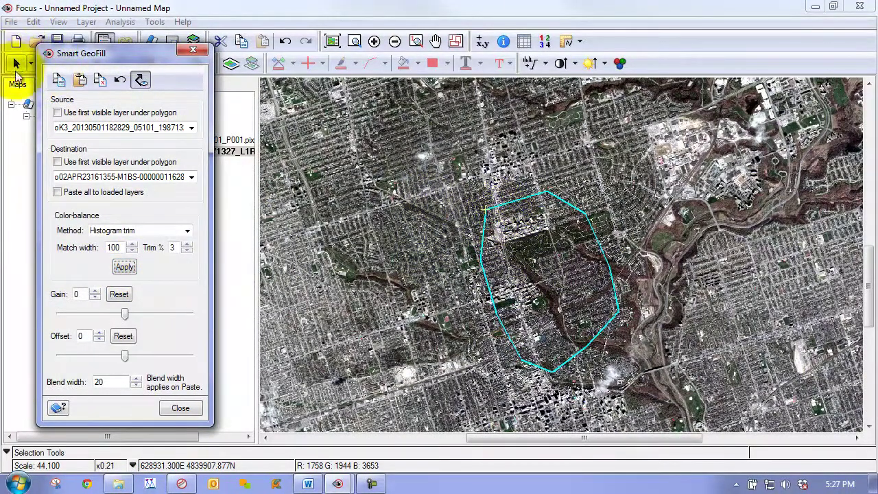
# Step: Drag the balanced patch polygon aside and back over the cloud to compare it with surroundings
pyautogui.click(16, 65)
pyautogui.moveTo(509, 197); pyautogui.dragTo(424, 203)
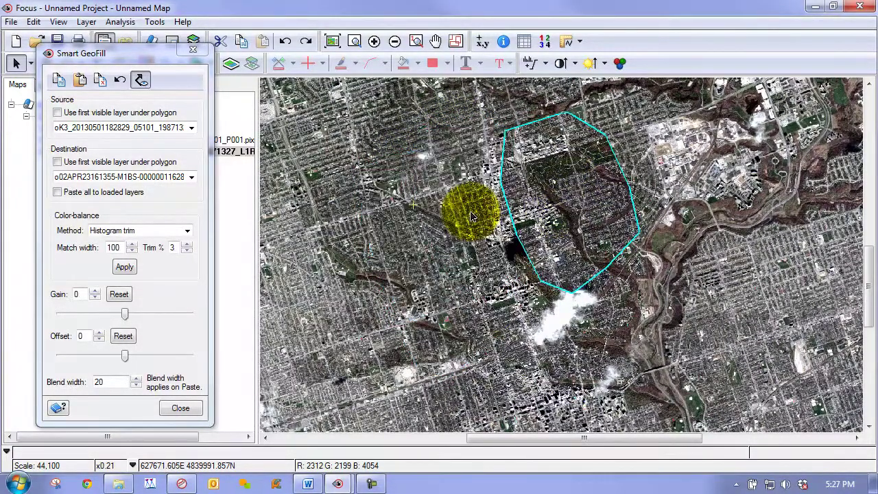
pyautogui.moveTo(471, 216); pyautogui.dragTo(495, 287)
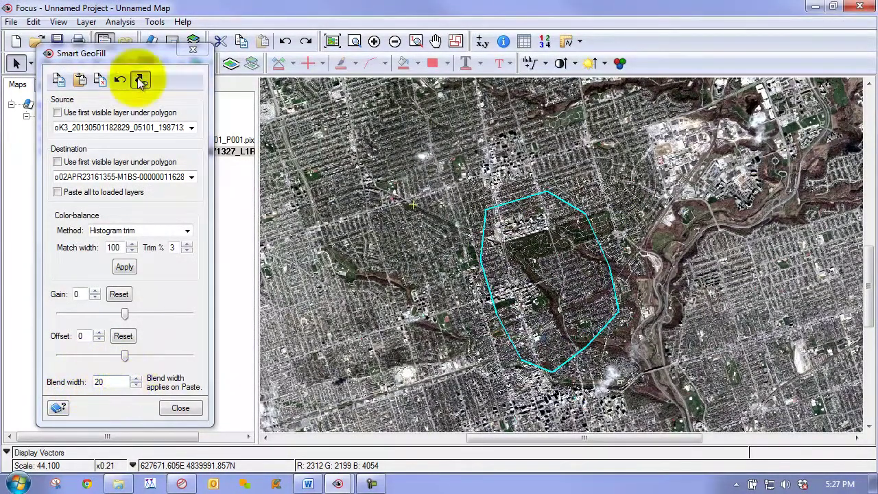
# Step: Paste the balanced patch into the o02APR image and deselect the polygon to view it
pyautogui.click(80, 81)
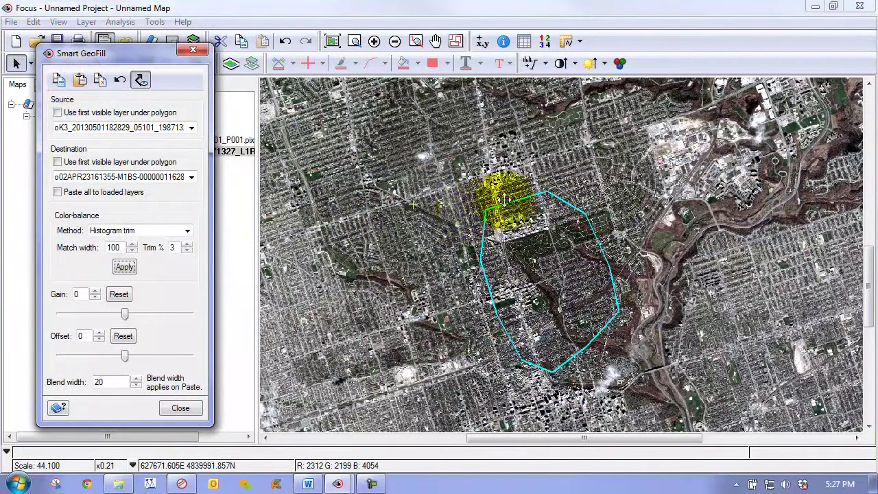
pyautogui.click(100, 79)
pyautogui.click(530, 199)
pyautogui.click(563, 231)
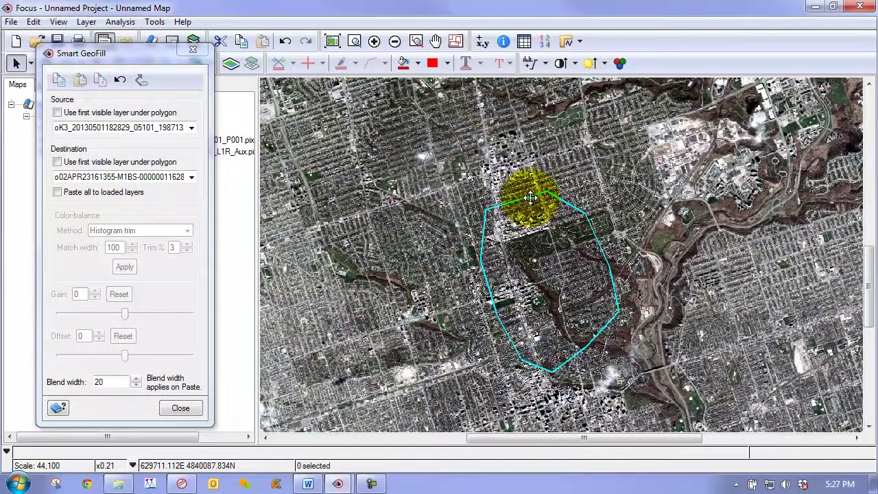
pyautogui.scroll(2, 523, 293)
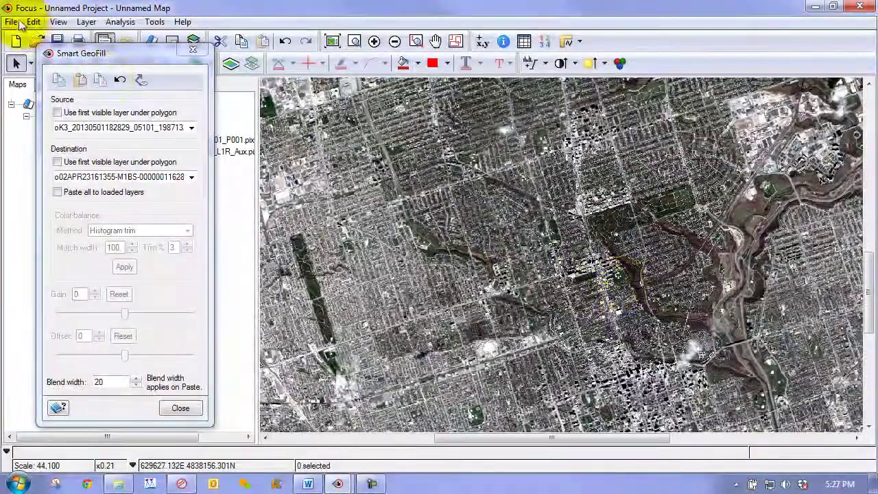
pyautogui.moveTo(96, 53); pyautogui.dragTo(98, 241)
pyautogui.moveTo(632, 240); pyautogui.dragTo(494, 239)
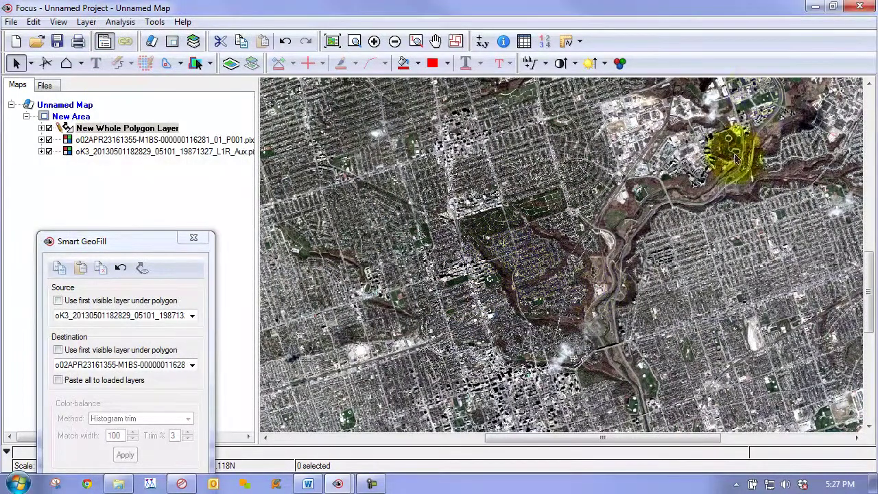
# Step: Close the satellite project without saving and maximize the GeoFill_Aerial_TouchUp project
pyautogui.click(857, 7)
pyautogui.click(443, 249)
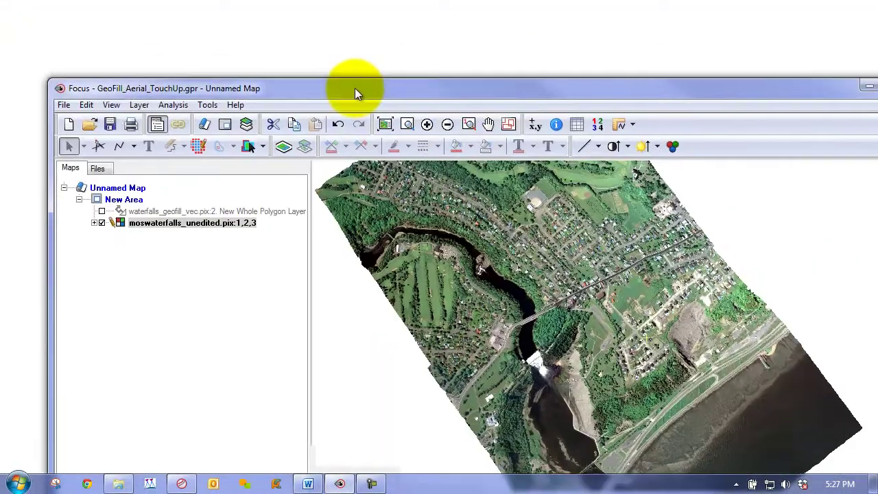
pyautogui.doubleClick(359, 89)
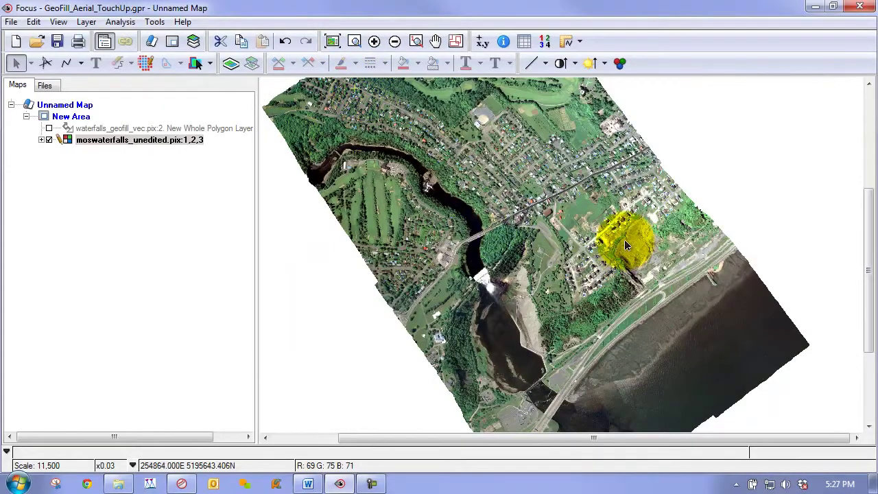
# Step: Zoom to the house lot beside bare ground and show the waterfalls_geofill_vec polygon layer
pyautogui.click(613, 216)
pyautogui.scroll(3, 660, 244)
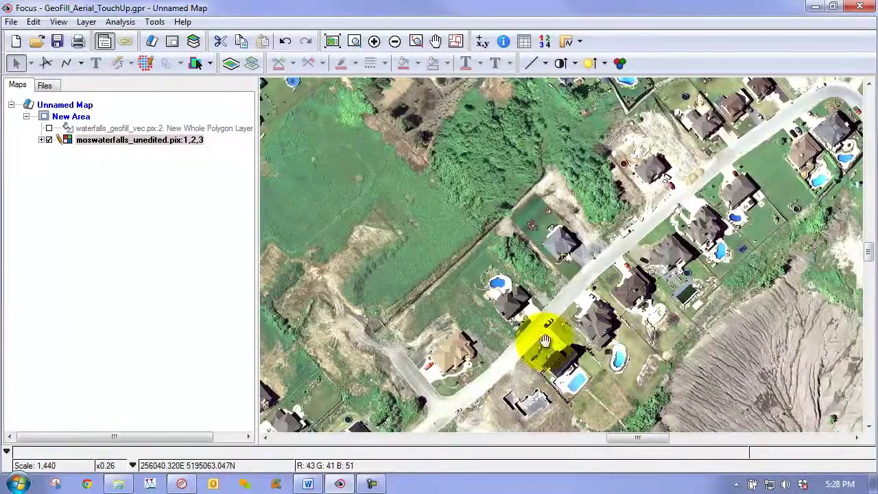
pyautogui.moveTo(549, 350); pyautogui.dragTo(569, 170)
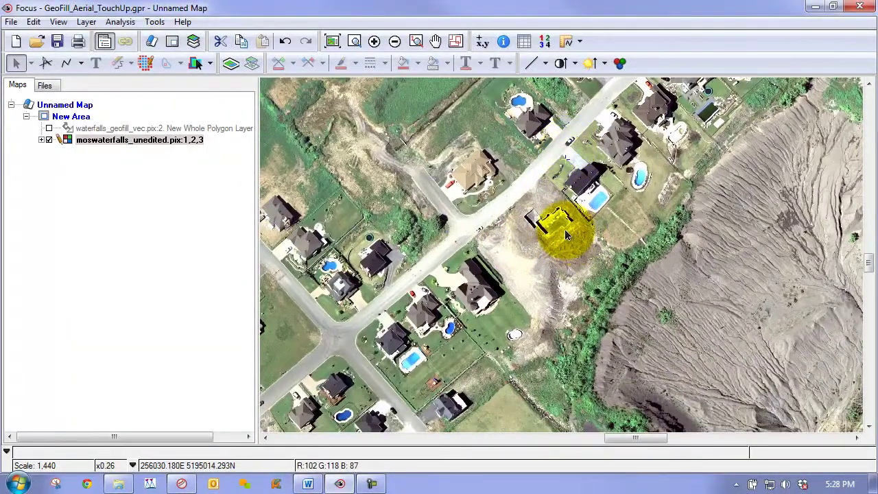
pyautogui.moveTo(545, 265); pyautogui.dragTo(631, 147)
pyautogui.moveTo(578, 359); pyautogui.dragTo(565, 264)
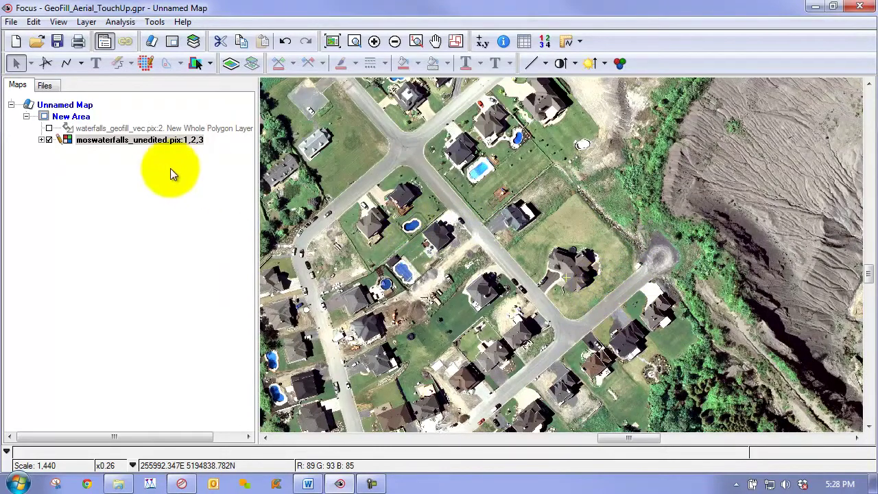
pyautogui.click(48, 128)
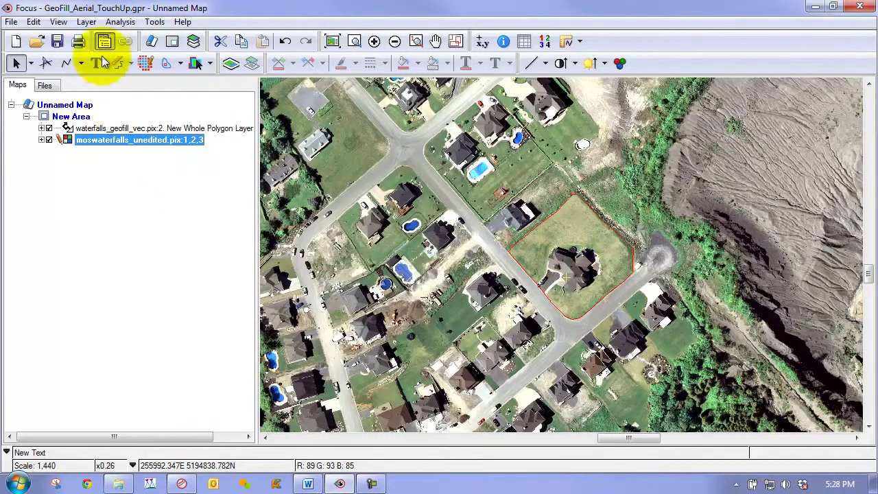
# Step: Launch Smart GeoFill and move its window off the map
pyautogui.click(151, 22)
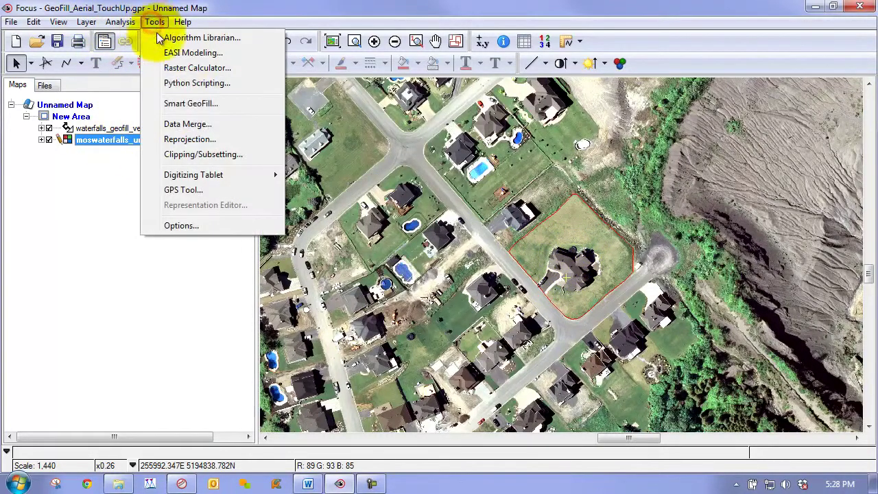
pyautogui.click(192, 103)
pyautogui.moveTo(389, 61); pyautogui.dragTo(78, 129)
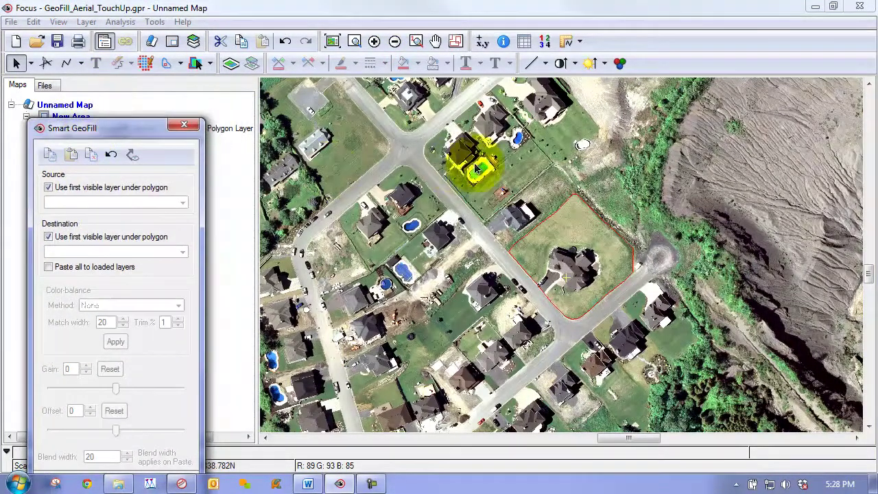
# Step: Drag the red lot polygon onto the nearby bare-ground lot
pyautogui.moveTo(497, 157); pyautogui.dragTo(460, 237)
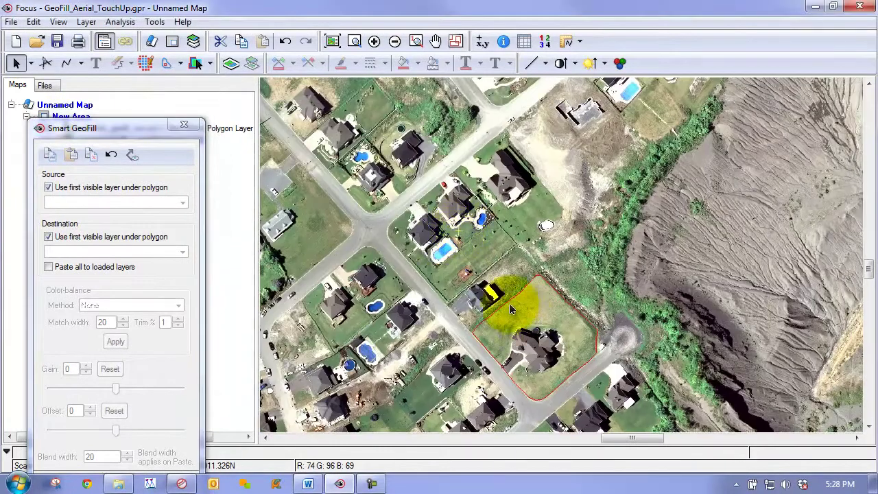
pyautogui.click(509, 299)
pyautogui.moveTo(510, 300); pyautogui.dragTo(409, 165)
pyautogui.moveTo(309, 174); pyautogui.dragTo(389, 227)
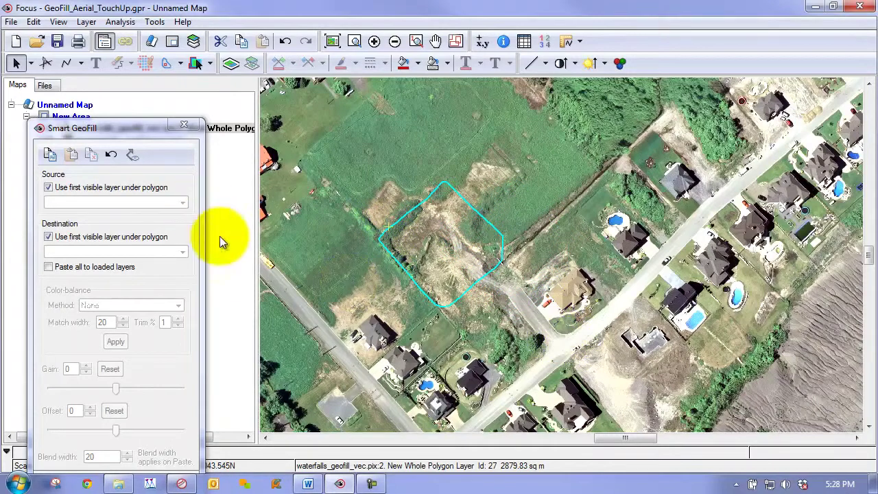
# Step: Copy the bare ground inside the polygon and drag the patch back over the house lot, fine-tuning its fit
pyautogui.click(50, 153)
pyautogui.moveTo(329, 177); pyautogui.dragTo(333, 124)
pyautogui.moveTo(386, 142); pyautogui.dragTo(430, 251)
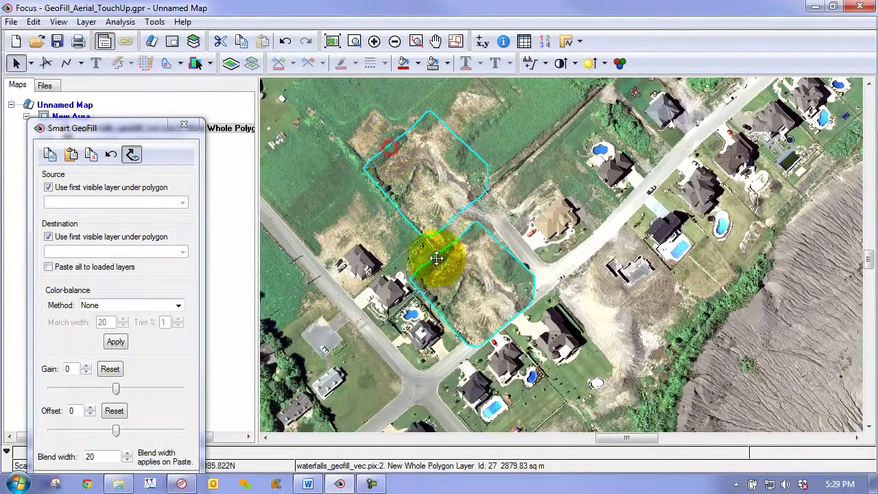
pyautogui.moveTo(364, 255); pyautogui.dragTo(352, 136)
pyautogui.moveTo(427, 124); pyautogui.dragTo(540, 333)
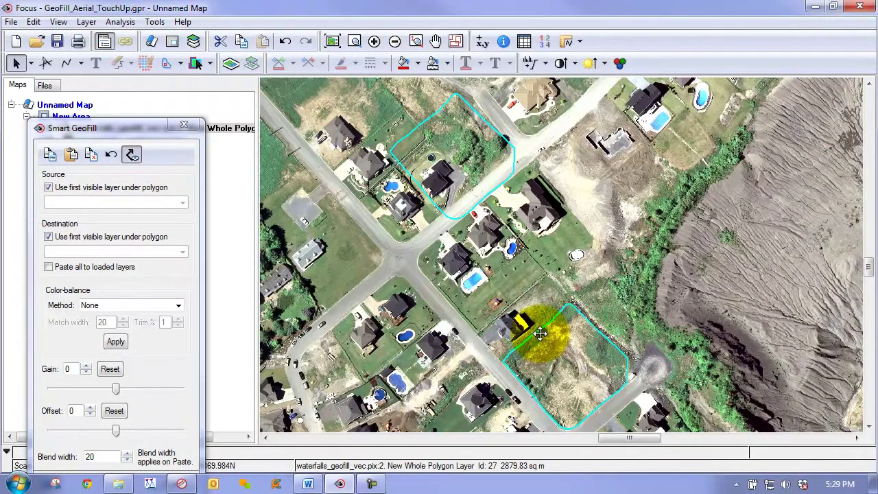
pyautogui.moveTo(447, 323); pyautogui.dragTo(435, 232)
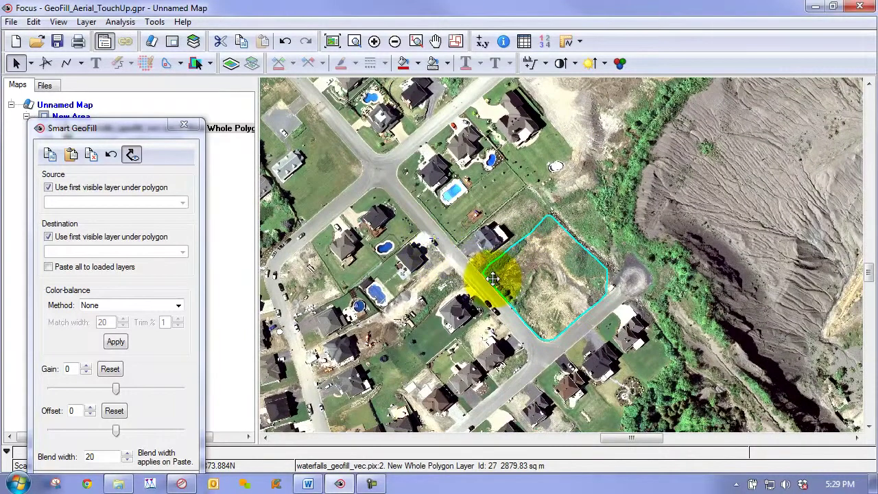
pyautogui.moveTo(550, 260); pyautogui.dragTo(527, 226)
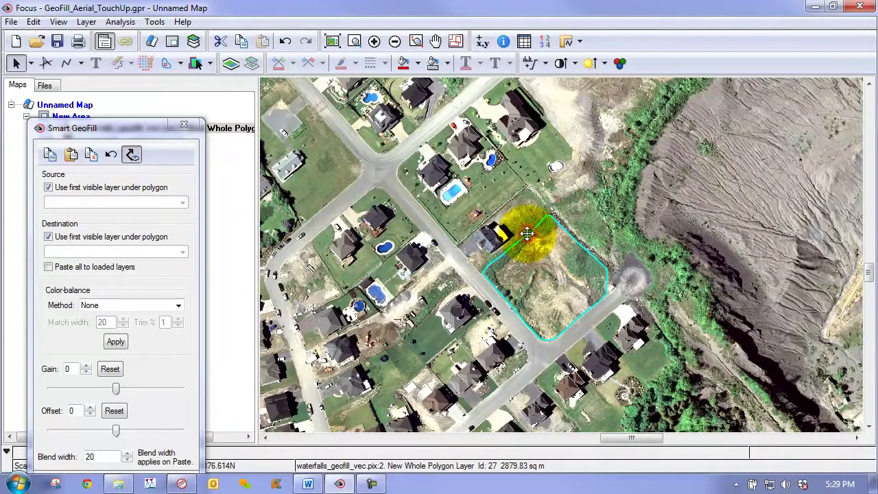
pyautogui.moveTo(526, 235)
pyautogui.mouseDown()
pyautogui.moveTo(501, 281)
pyautogui.moveTo(558, 292)
pyautogui.moveTo(456, 202)
pyautogui.moveTo(542, 231)
pyautogui.moveTo(530, 232)
pyautogui.mouseUp()
pyautogui.moveTo(98, 128); pyautogui.dragTo(96, 75)
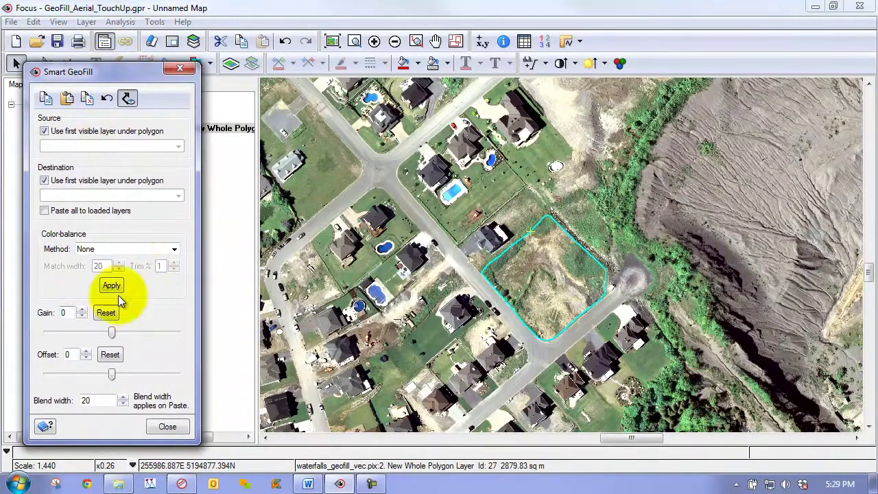
# Step: Paste the bare-ground patch over the house lot with blend width 30, then clear the copied patch
pyautogui.doubleClick(86, 401)
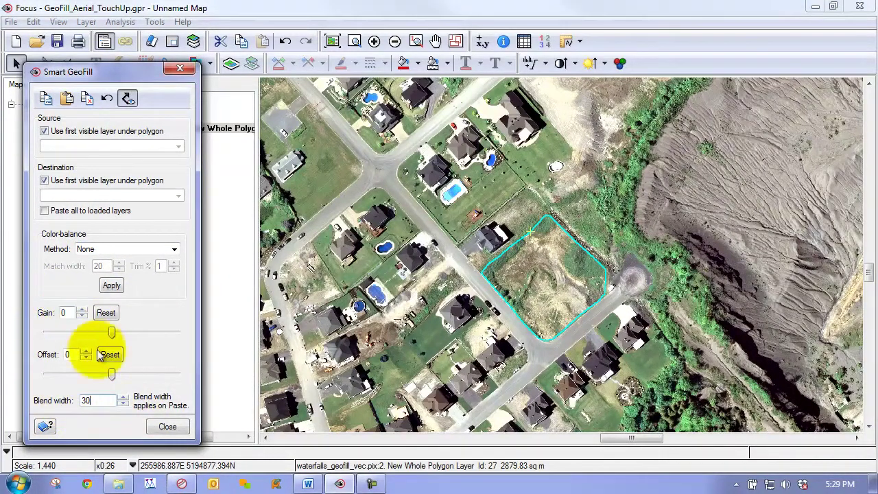
pyautogui.click(67, 100)
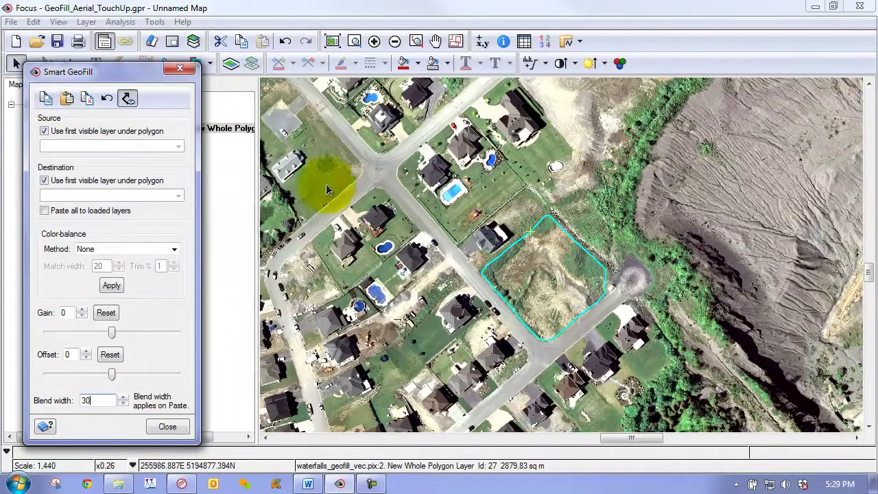
pyautogui.click(86, 99)
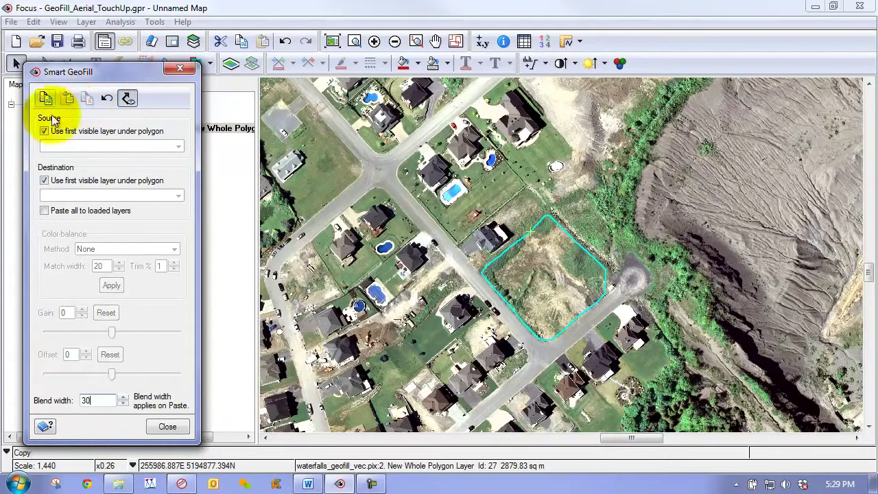
# Step: Move the polygon aside and pan and zoom out to inspect the filled house lot in the waterfalls mosaic
pyautogui.moveTo(496, 247); pyautogui.dragTo(754, 149)
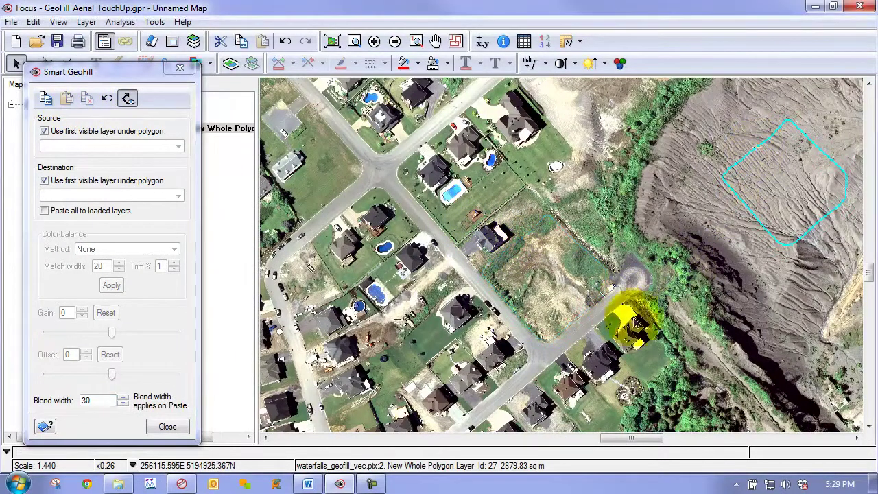
pyautogui.scroll(1, 663, 343)
pyautogui.scroll(-2, 652, 337)
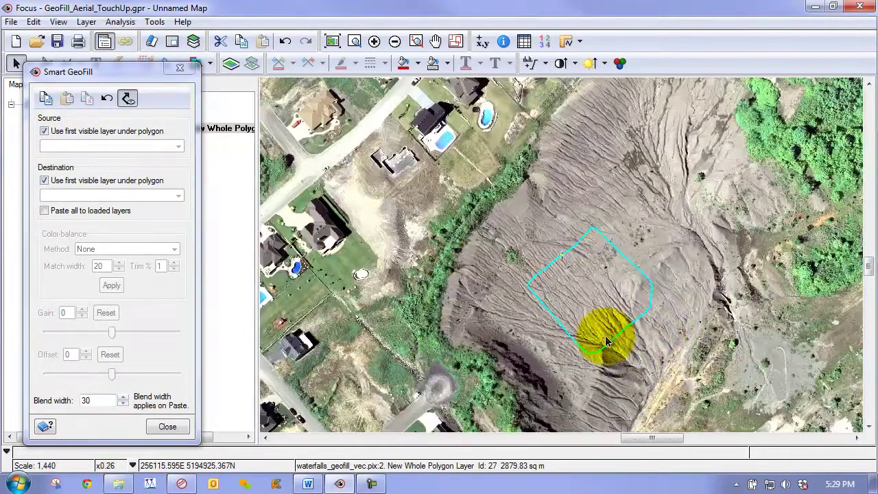
pyautogui.moveTo(475, 351); pyautogui.dragTo(697, 196)
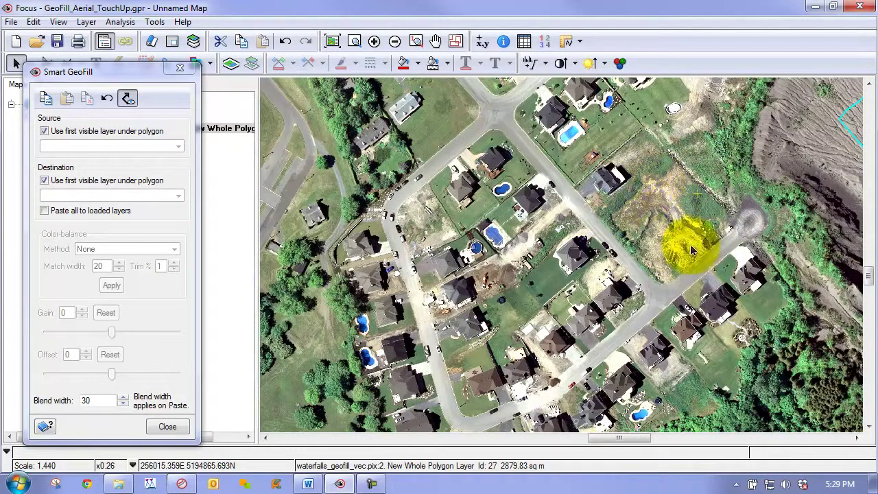
pyautogui.moveTo(667, 215); pyautogui.dragTo(594, 287)
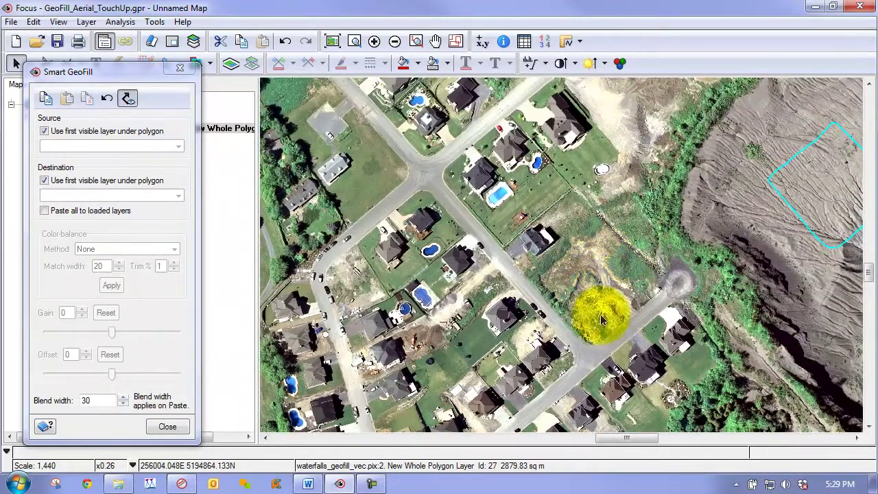
pyautogui.scroll(-1, 666, 243)
pyautogui.scroll(-1, 641, 148)
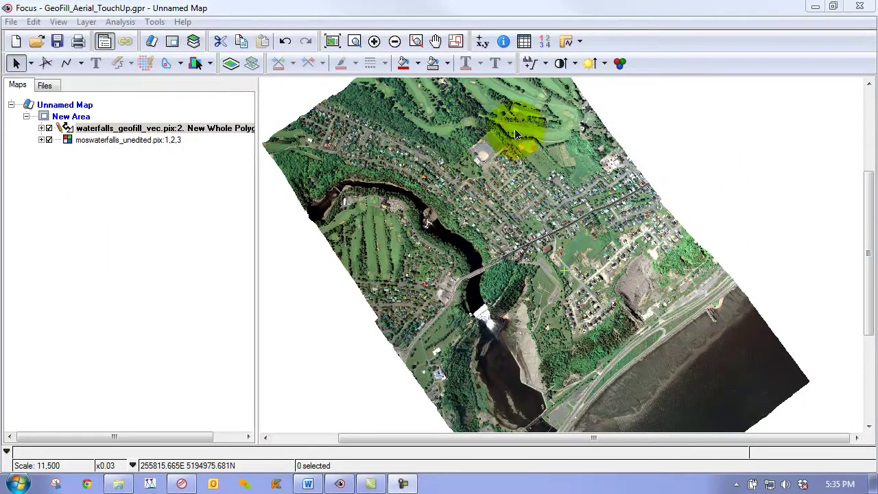
# Step: Open the Advanced Contrast and Brightness window and position it at the lower left
pyautogui.click(621, 64)
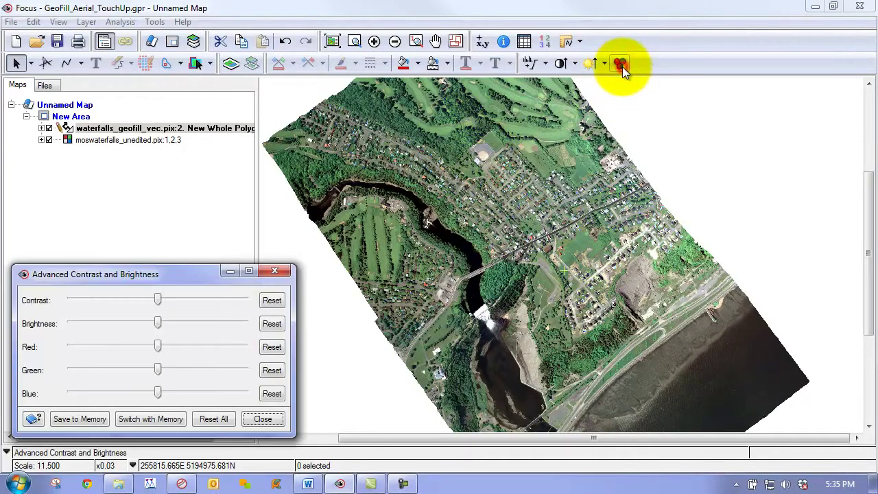
pyautogui.moveTo(112, 277)
pyautogui.mouseDown()
pyautogui.moveTo(120, 277)
pyautogui.moveTo(119, 261)
pyautogui.moveTo(108, 272)
pyautogui.mouseUp()
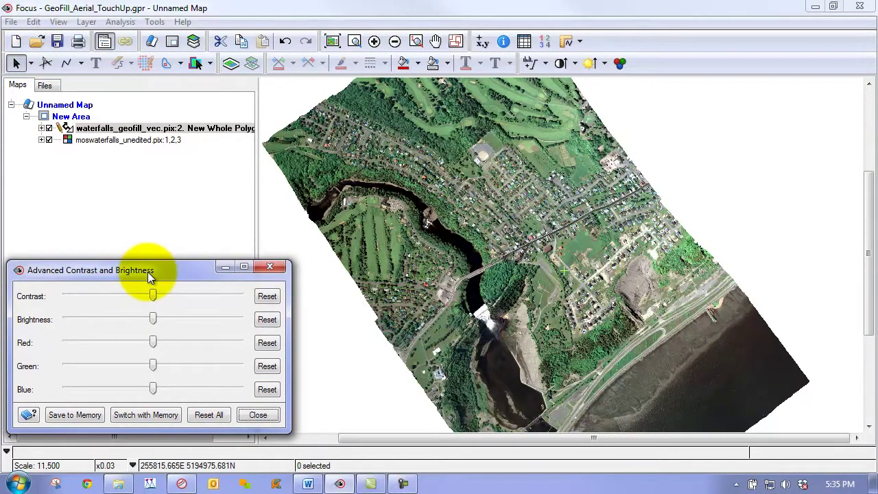
pyautogui.moveTo(147, 272); pyautogui.dragTo(142, 310)
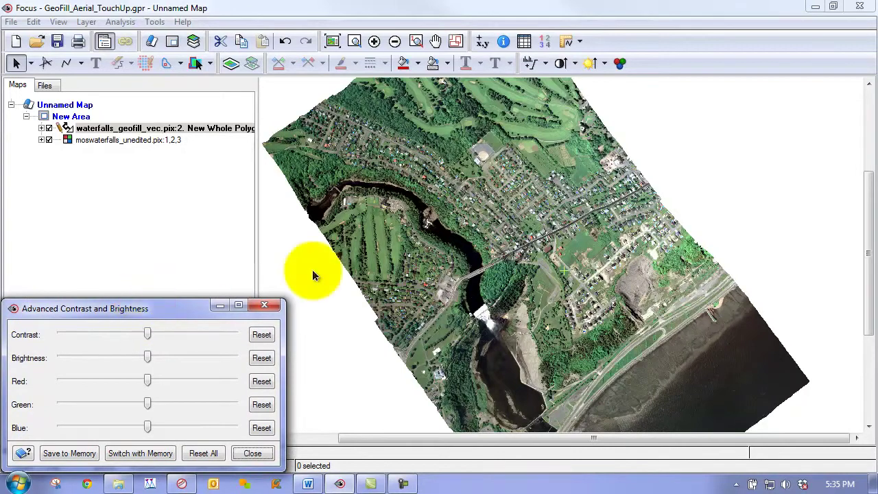